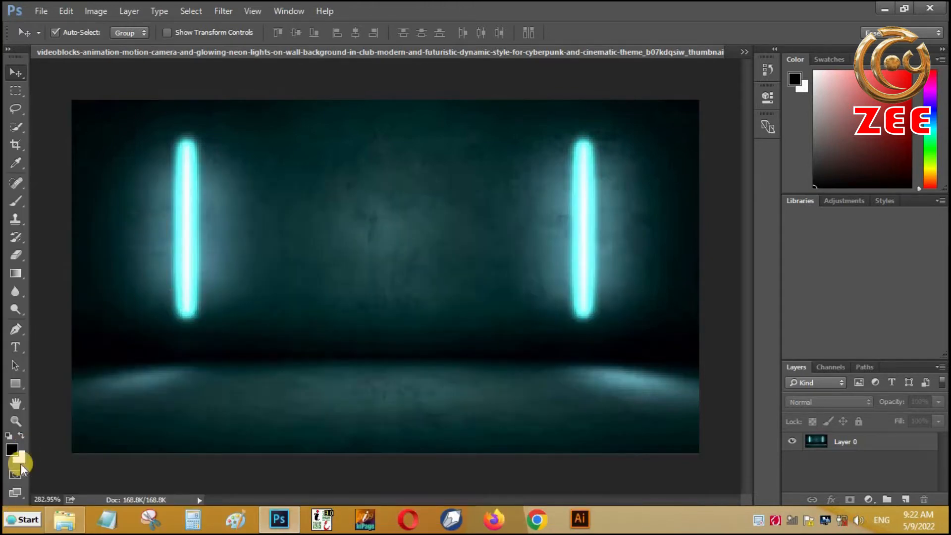
# - Select the left neon light bar of the background image on Layer 0 with the Rectangular Marquee tool
pyautogui.press('m')
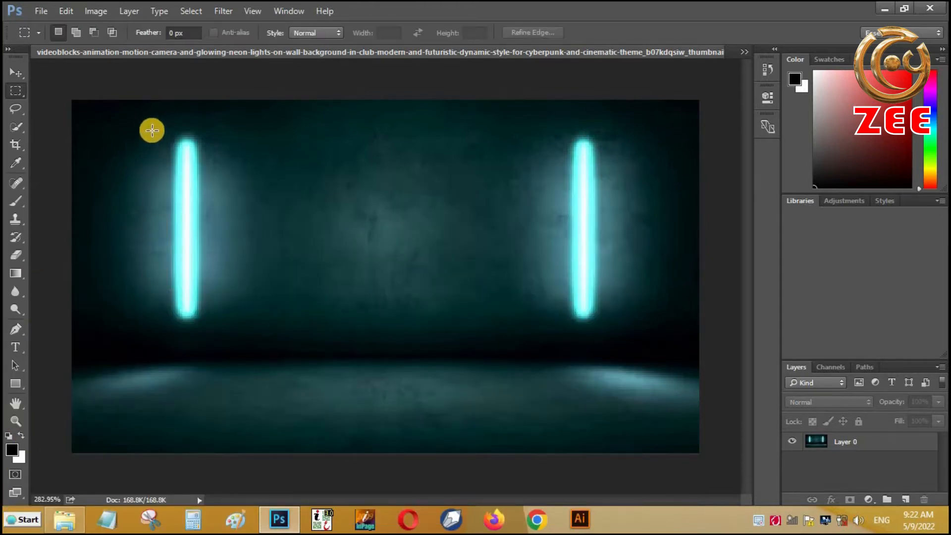
pyautogui.rightClick(20, 95)
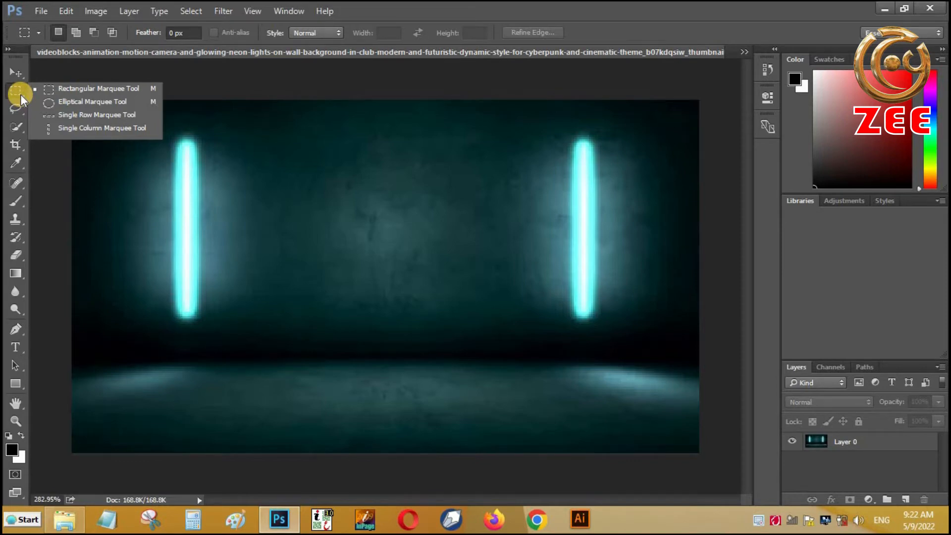
pyautogui.click(56, 276)
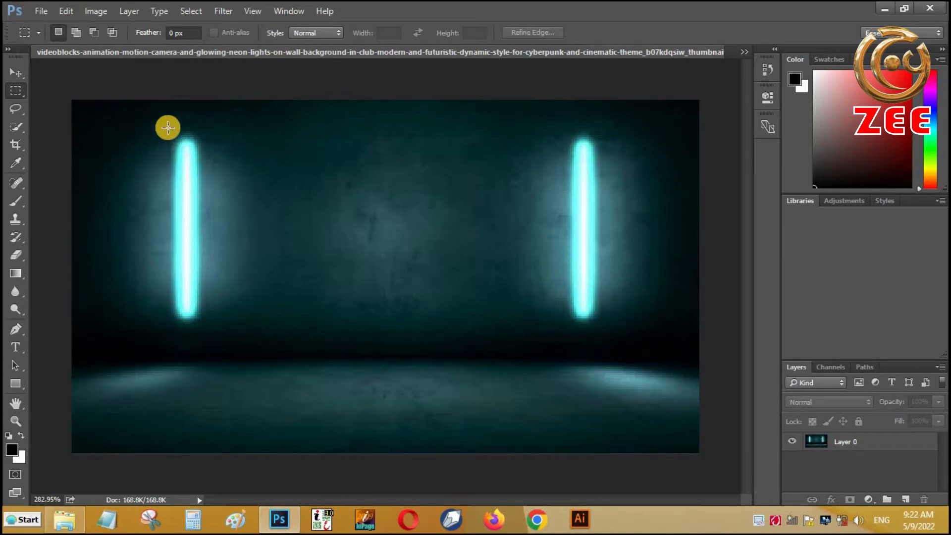
pyautogui.moveTo(166, 131); pyautogui.dragTo(205, 330)
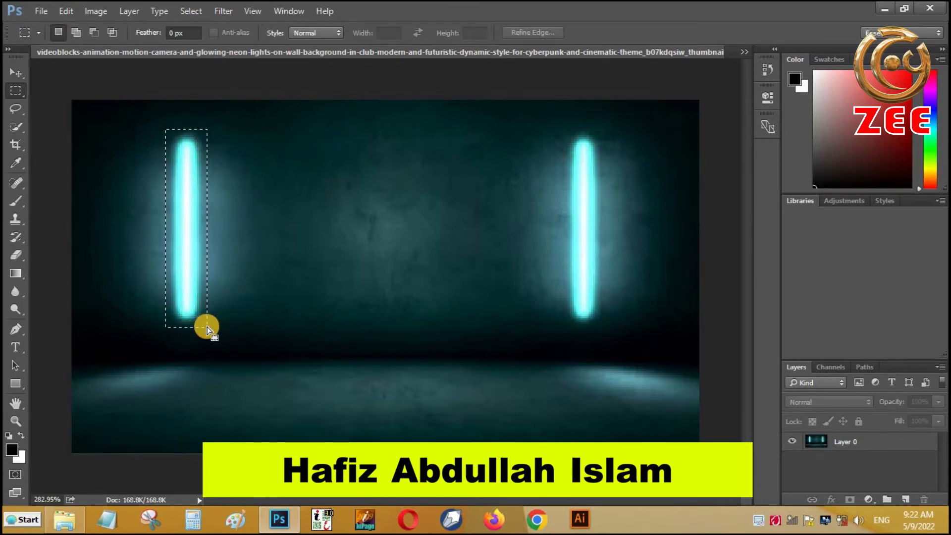
pyautogui.click(916, 446)
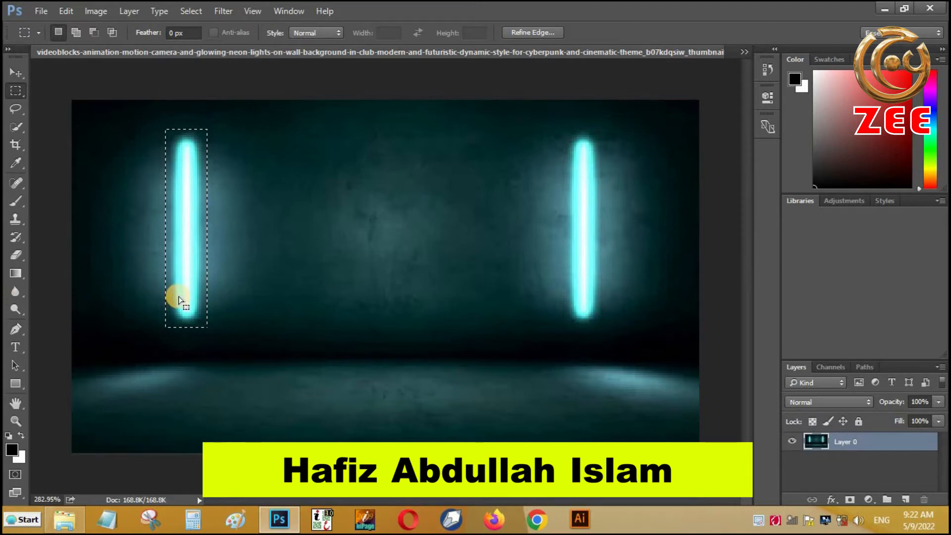
# - Move the selected neon light bar from the background image into the Untitled-1 document and clear the selection
pyautogui.moveTo(178, 299); pyautogui.dragTo(329, 275)
pyautogui.hotkey('ctrl', 'z')
pyautogui.press('v')
pyautogui.moveTo(705, 134); pyautogui.dragTo(322, 282)
pyautogui.hotkey('ctrl', 'd')
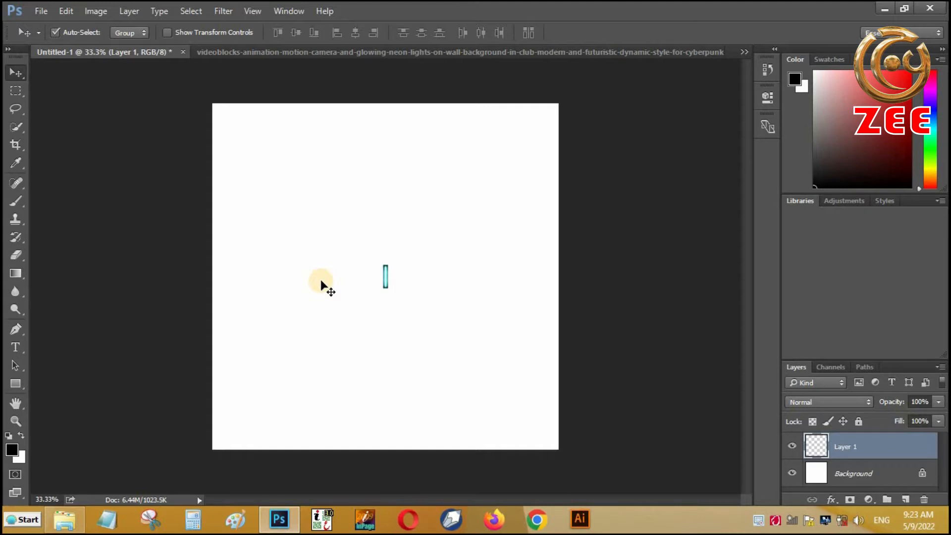
# - Enlarge the light bar on Layer 1 about its centre until it spans roughly two thirds of the canvas height
pyautogui.hotkey('ctrl', 't')
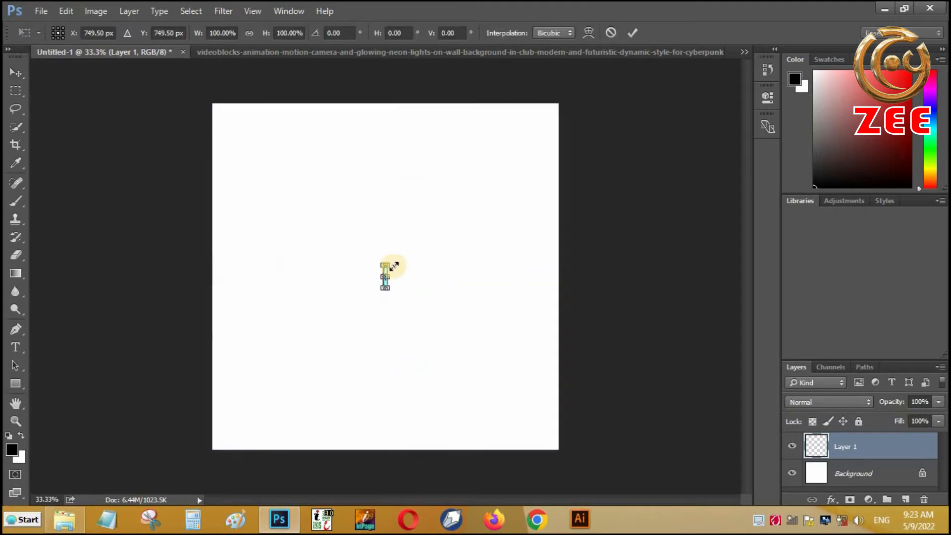
pyautogui.moveTo(394, 266); pyautogui.dragTo(538, 194)
pyautogui.press('Return')
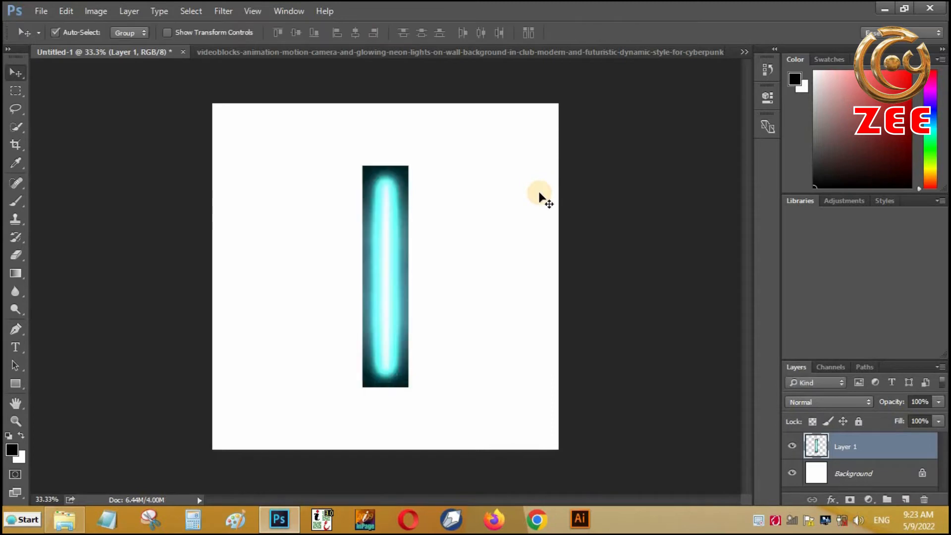
pyautogui.scroll(2, 480, 229)
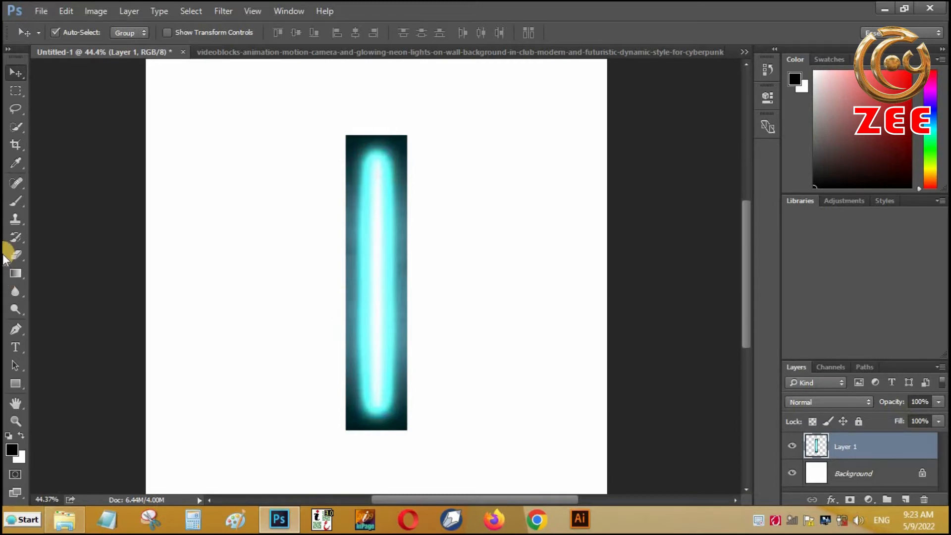
pyautogui.click(15, 162)
pyautogui.click(11, 144)
pyautogui.click(11, 81)
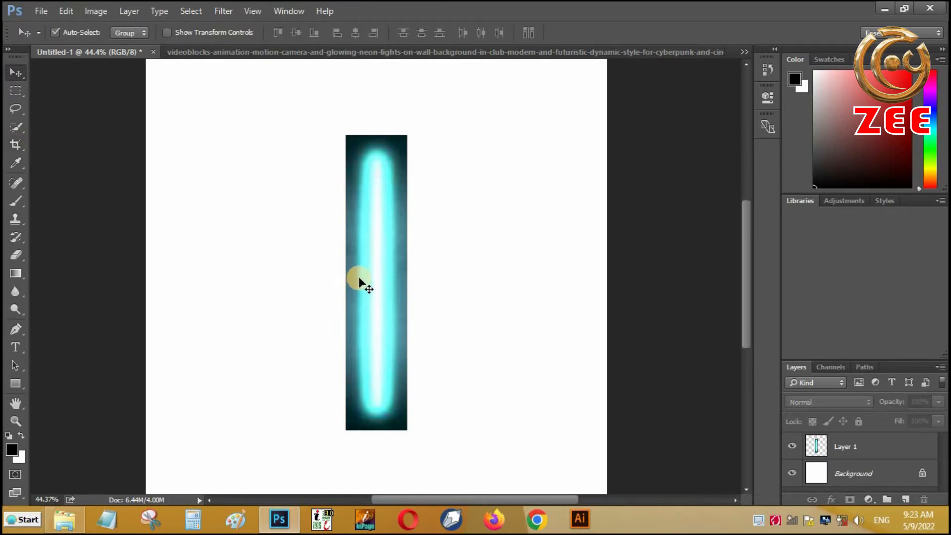
# - Select the bright core of the light bar, inside its dark edge, with a rectangular marquee on Layer 1
pyautogui.press('m')
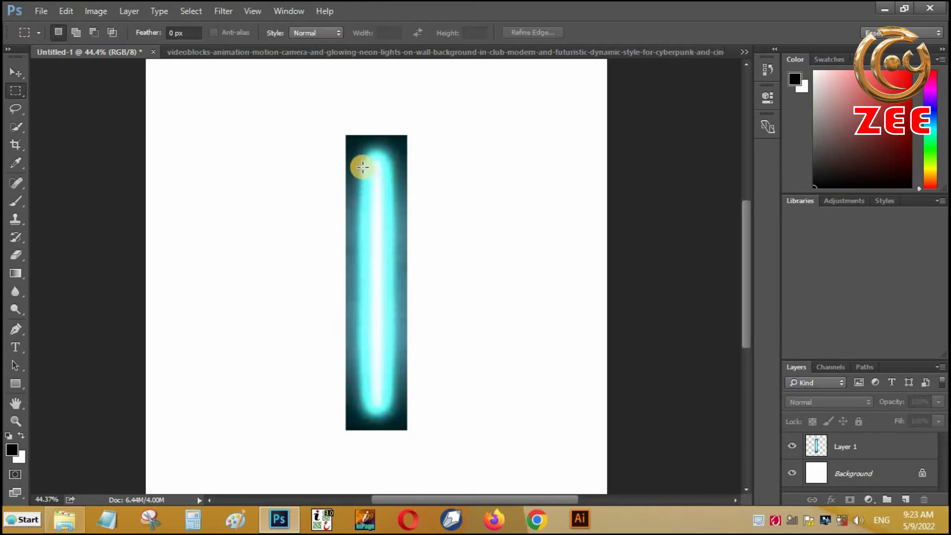
pyautogui.moveTo(358, 152); pyautogui.dragTo(397, 419)
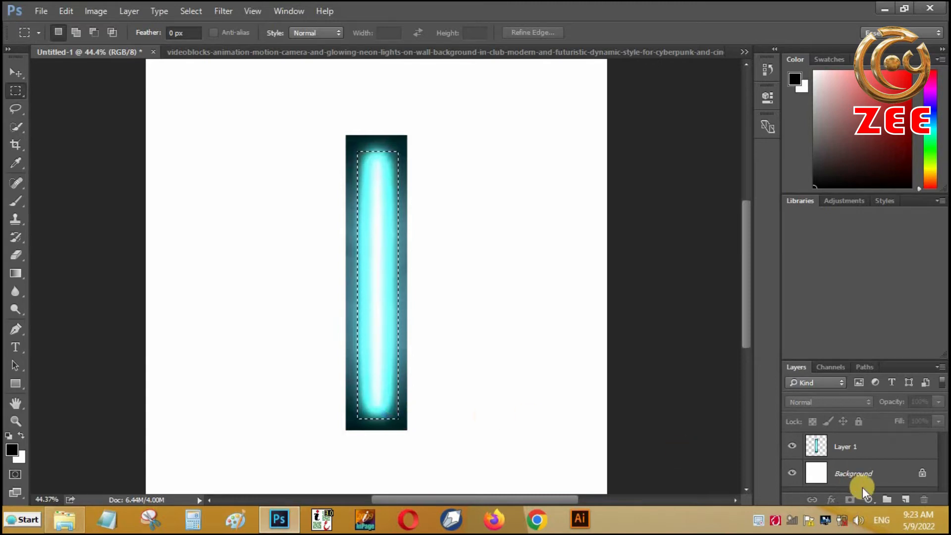
pyautogui.click(859, 457)
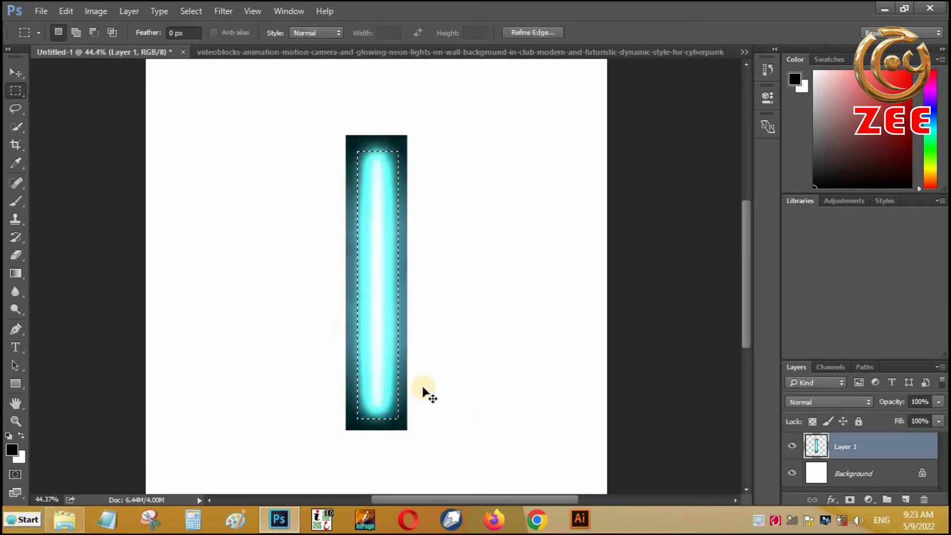
pyautogui.press('v')
pyautogui.moveTo(380, 361); pyautogui.dragTo(496, 351)
pyautogui.moveTo(350, 132); pyautogui.dragTo(352, 142)
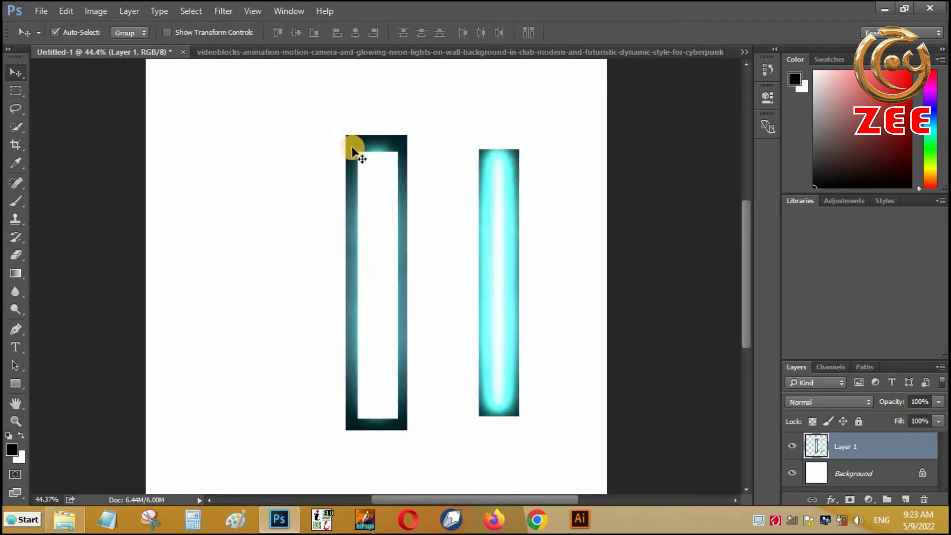
pyautogui.press('Delete')
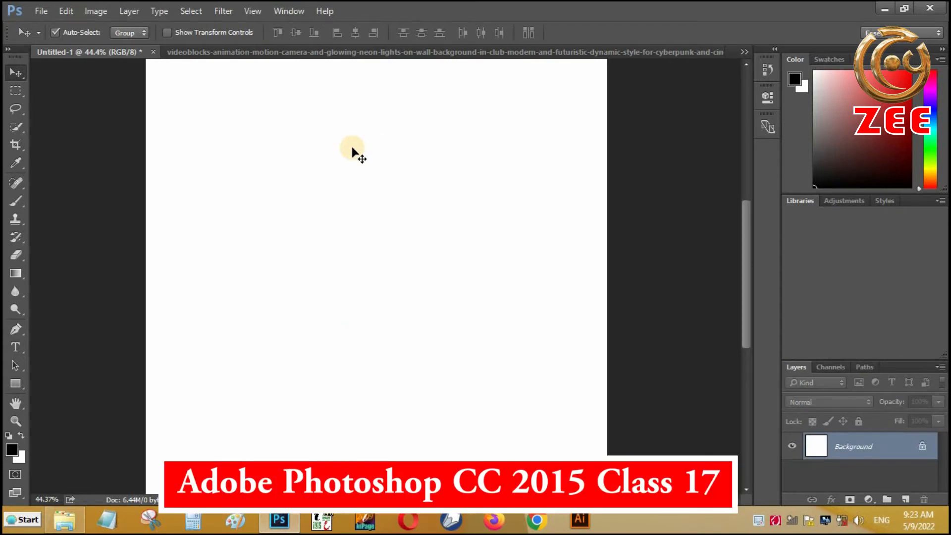
pyautogui.hotkey('ctrl', 'z')
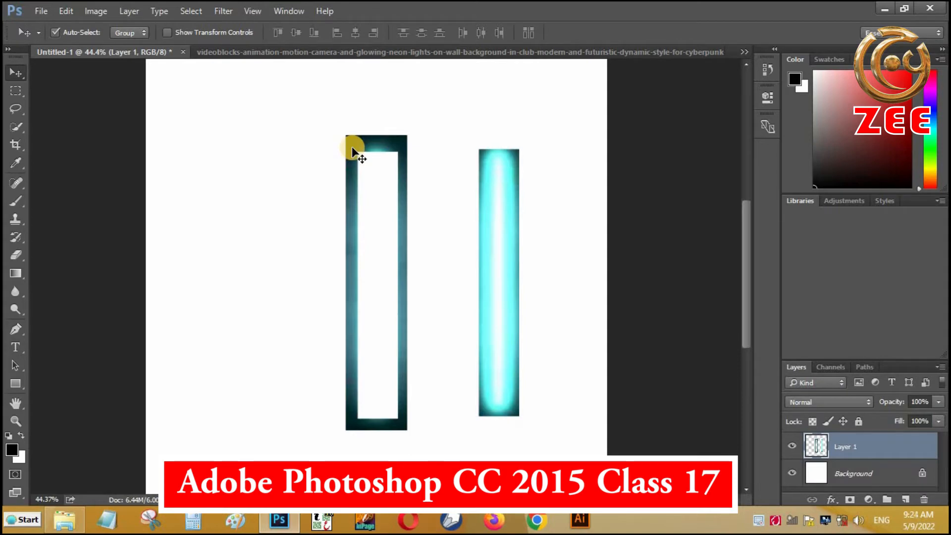
pyautogui.hotkey('ctrl', 'alt', 'z')
pyautogui.hotkey('ctrl', 'alt', 'z')
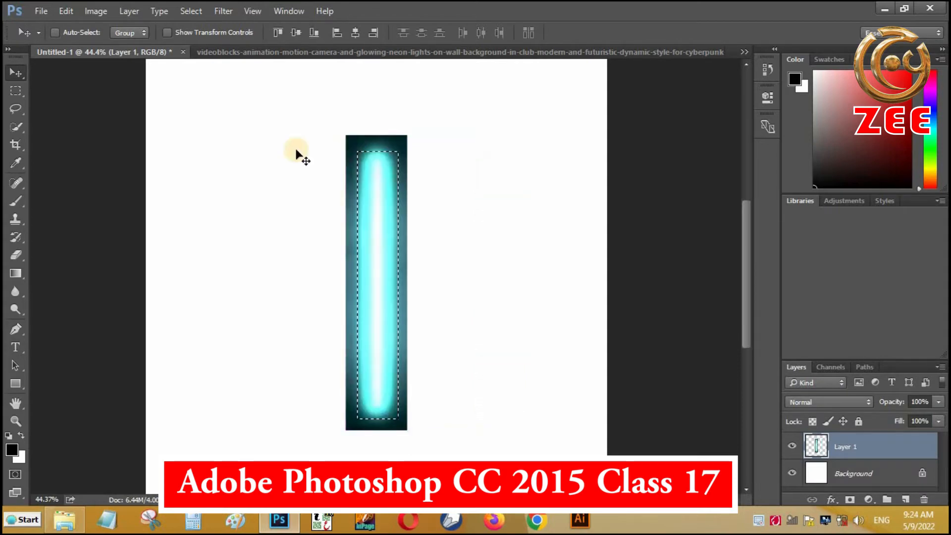
# - Add an empty layer, and on Layer 1 move the selected bright core out of its dark frame to the right
pyautogui.click(913, 503)
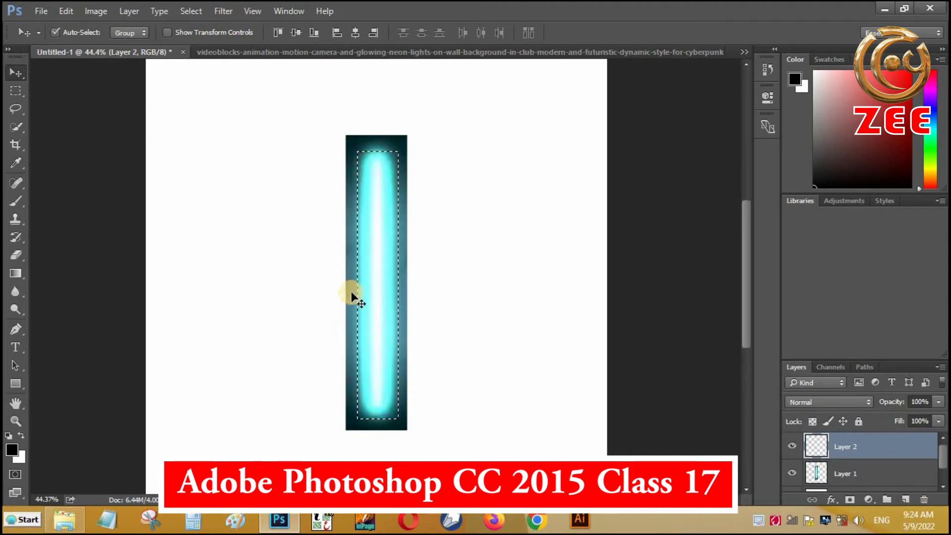
pyautogui.moveTo(372, 301); pyautogui.dragTo(450, 304)
pyautogui.click(477, 208)
pyautogui.click(398, 290)
pyautogui.moveTo(393, 283); pyautogui.dragTo(541, 270)
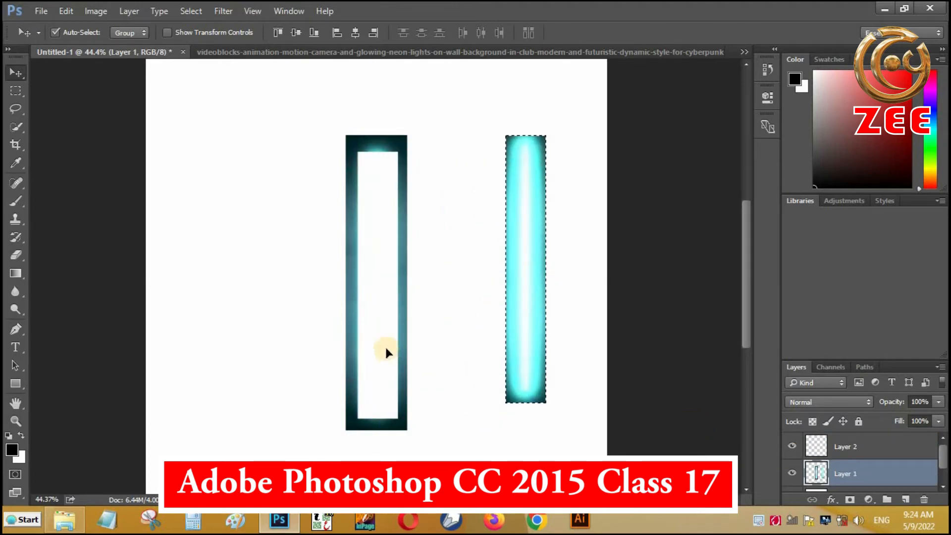
pyautogui.hotkey('ctrl', 'd')
pyautogui.moveTo(400, 311); pyautogui.dragTo(343, 268)
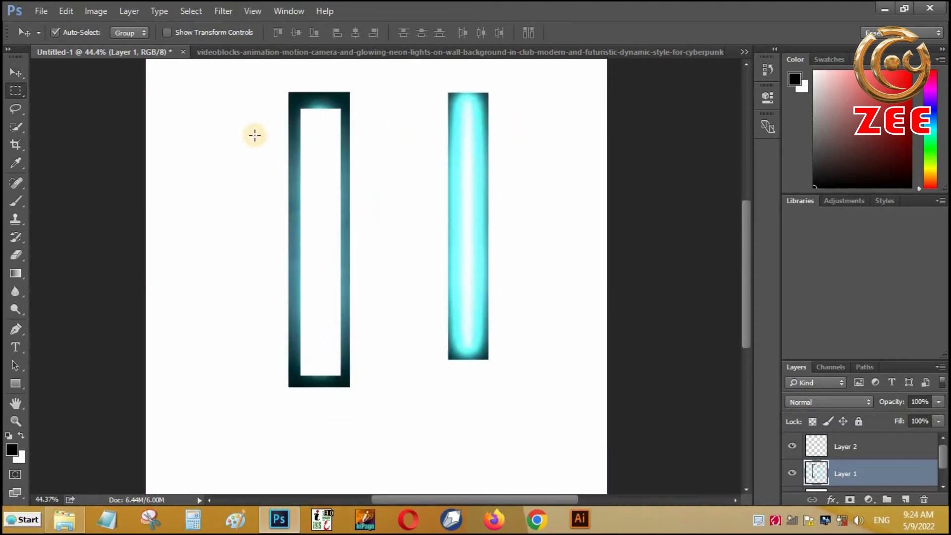
# - Select the leftover dark frame with a rectangular marquee and delete it from Layer 1
pyautogui.press('m')
pyautogui.moveTo(280, 85); pyautogui.dragTo(366, 404)
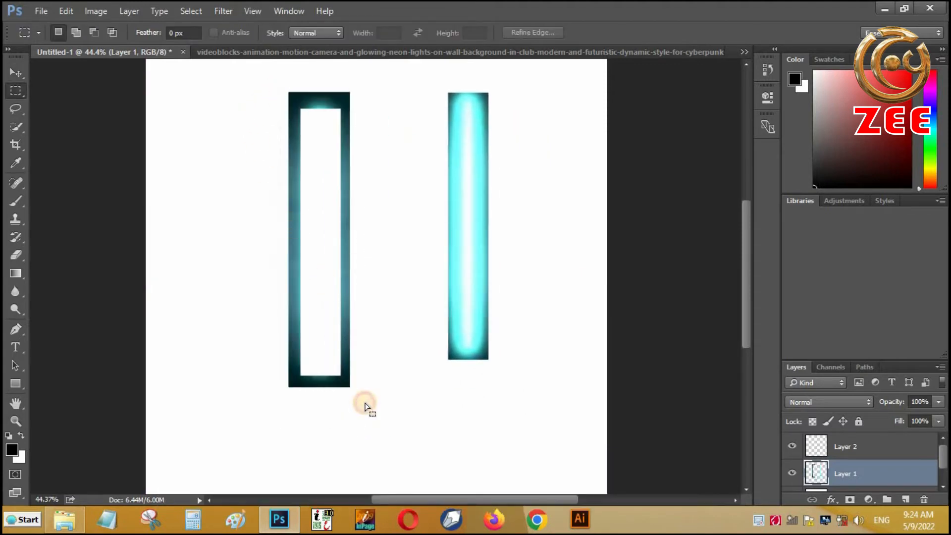
pyautogui.press('v')
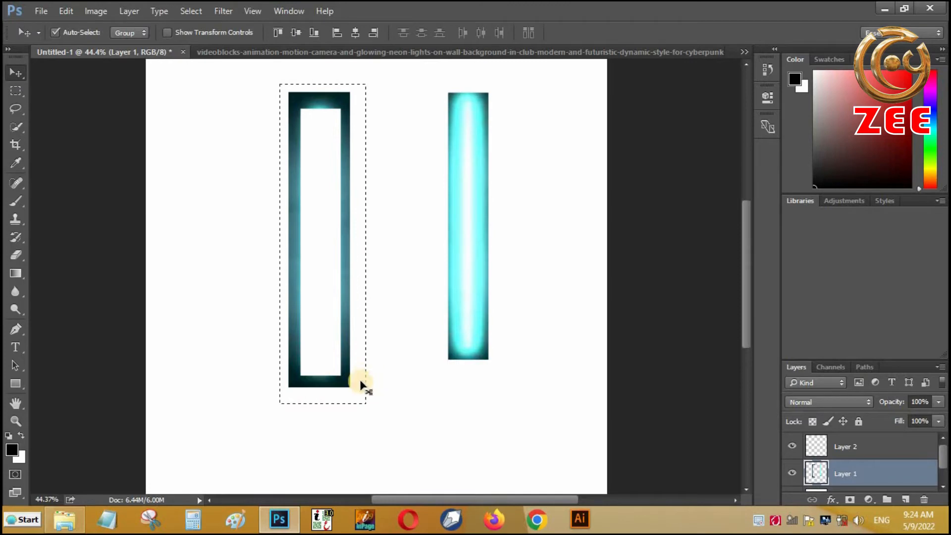
pyautogui.moveTo(346, 378); pyautogui.dragTo(325, 391)
pyautogui.press('Delete')
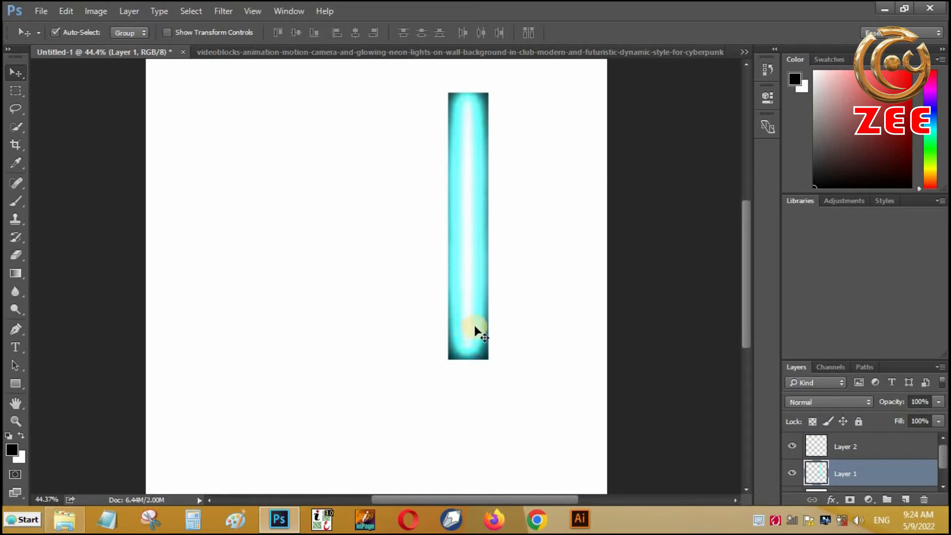
# - Rotate the remaining light bar 90 degrees so that it lies horizontally
pyautogui.hotkey('ctrl', 't')
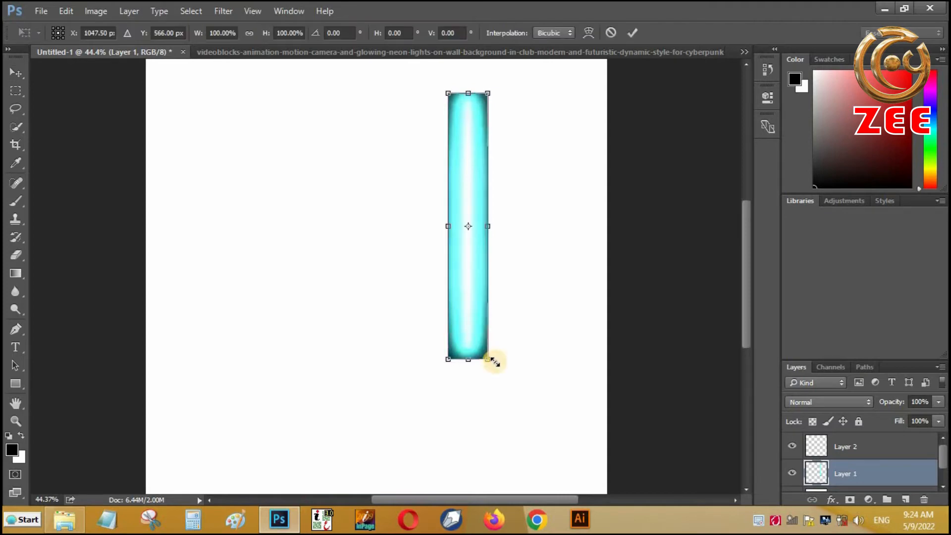
pyautogui.moveTo(545, 311); pyautogui.dragTo(581, 212)
pyautogui.press('Return')
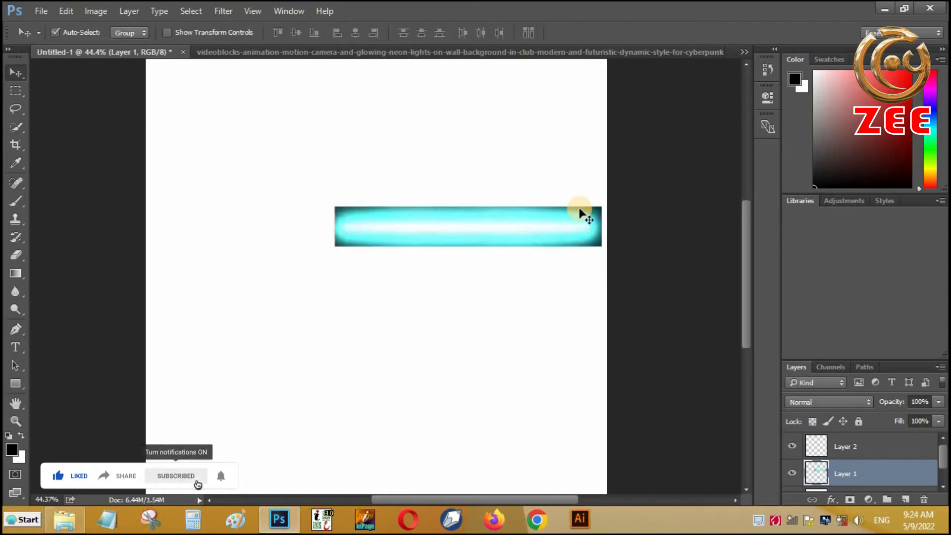
# - Scale the horizontal light bar to about 148% and place it centred near the upper edge of the canvas
pyautogui.moveTo(390, 208); pyautogui.dragTo(420, 197)
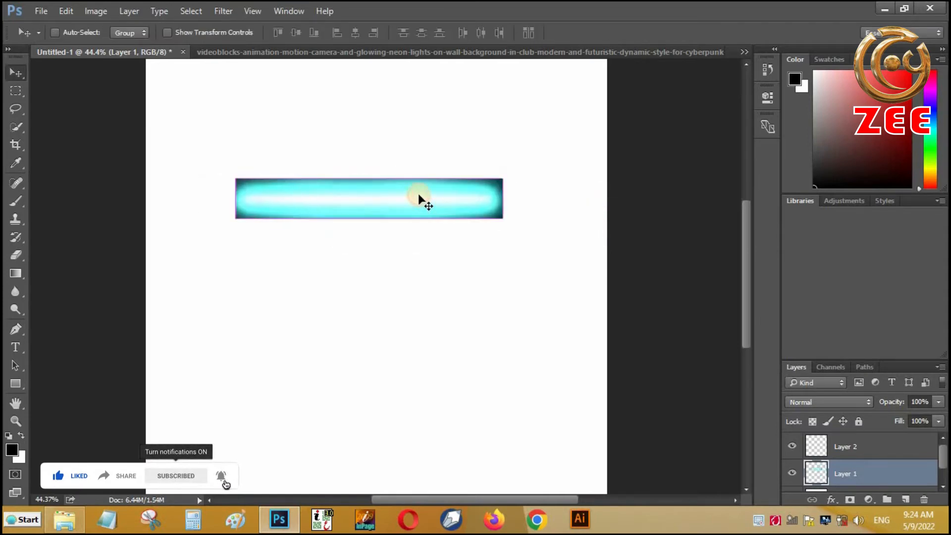
pyautogui.hotkey('ctrl', 't')
pyautogui.moveTo(508, 176); pyautogui.dragTo(567, 165)
pyautogui.moveTo(492, 192); pyautogui.dragTo(482, 83)
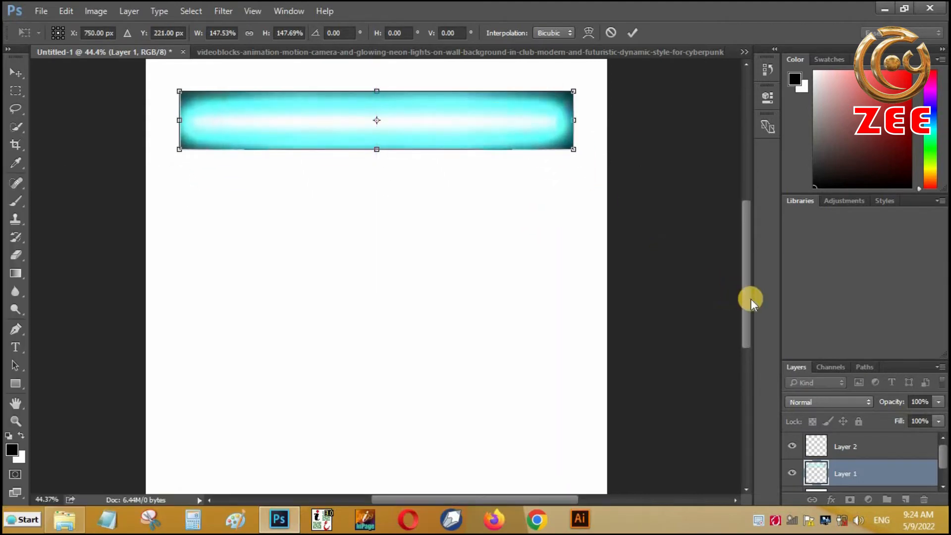
pyautogui.moveTo(748, 285); pyautogui.dragTo(747, 273)
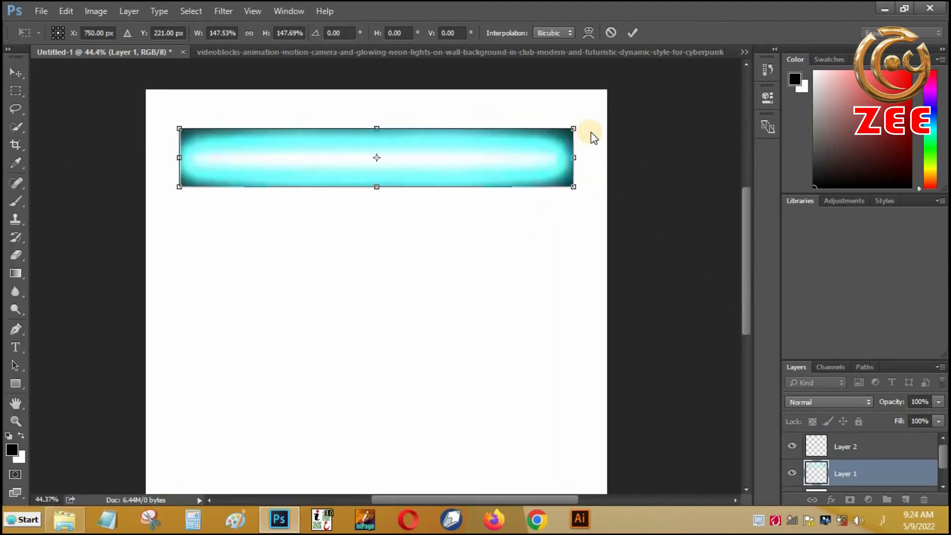
pyautogui.hotkey('alt', 'space')
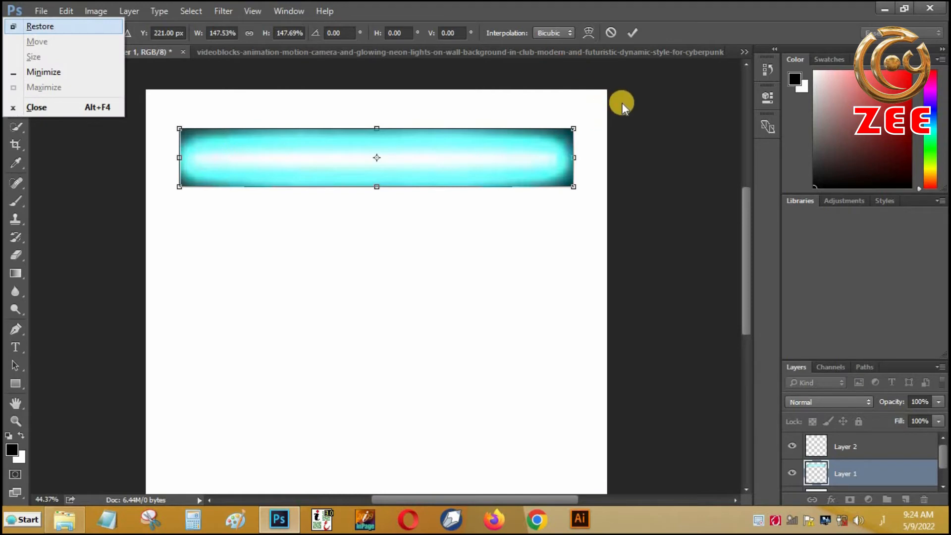
pyautogui.press('Return')
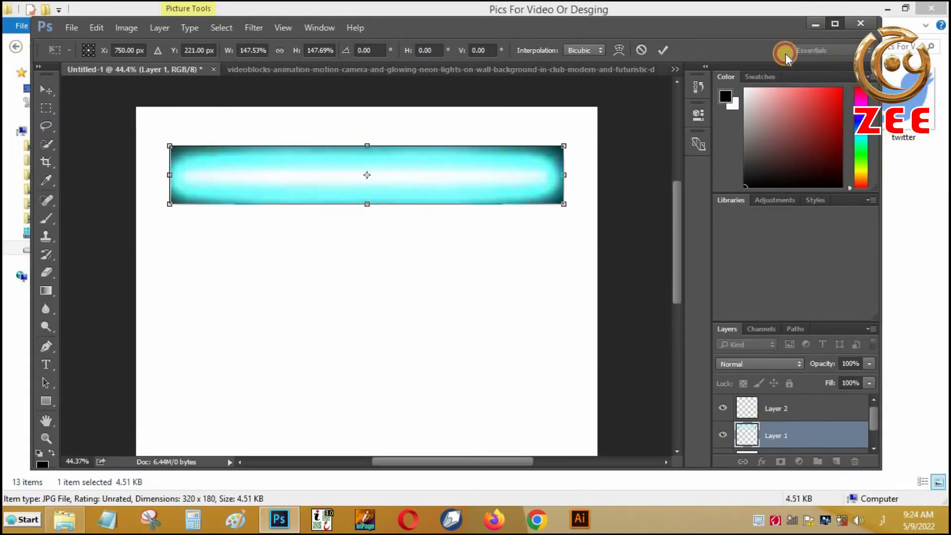
pyautogui.click(835, 19)
pyautogui.press('Return')
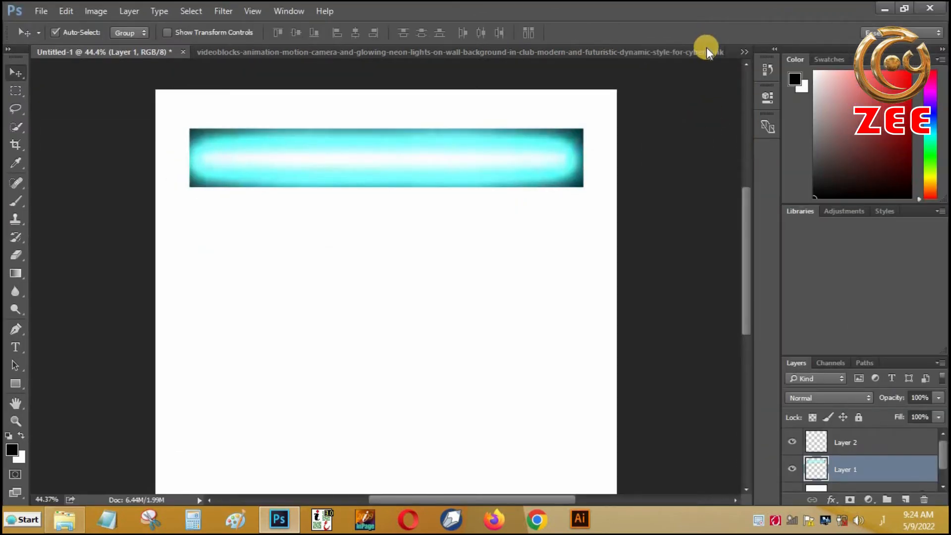
# - Look through the open documents: the neon background image, youtube.png and Untitled-1
pyautogui.click(706, 50)
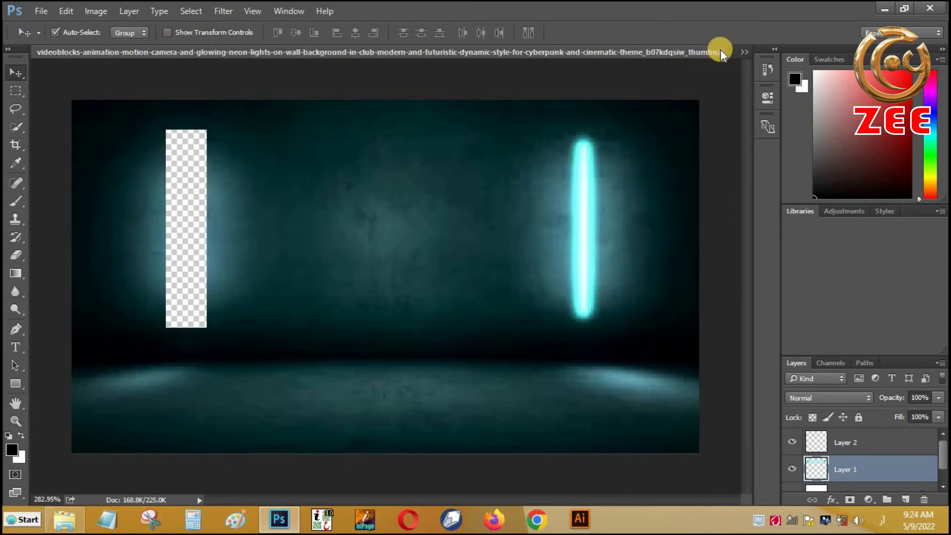
pyautogui.click(746, 53)
pyautogui.click(726, 93)
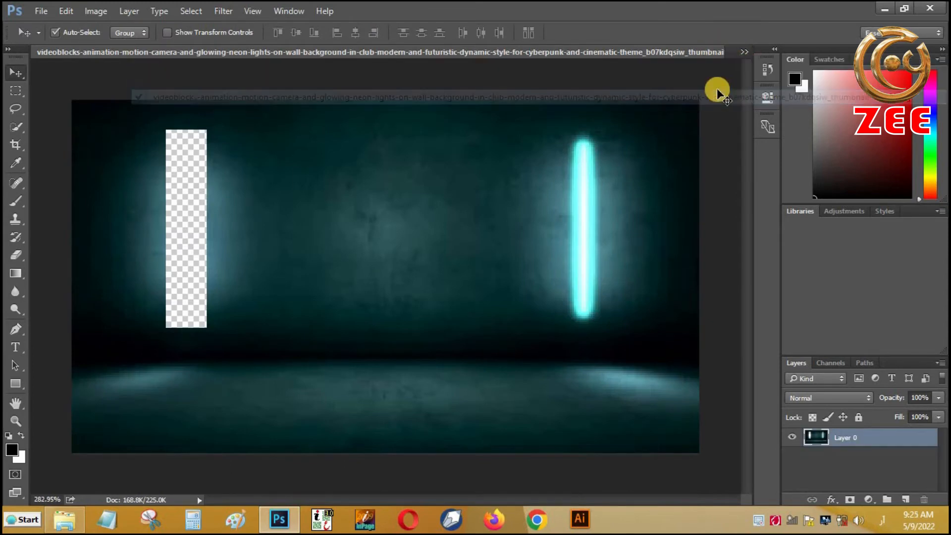
pyautogui.moveTo(902, 440); pyautogui.dragTo(605, 71)
pyautogui.click(743, 52)
pyautogui.click(658, 70)
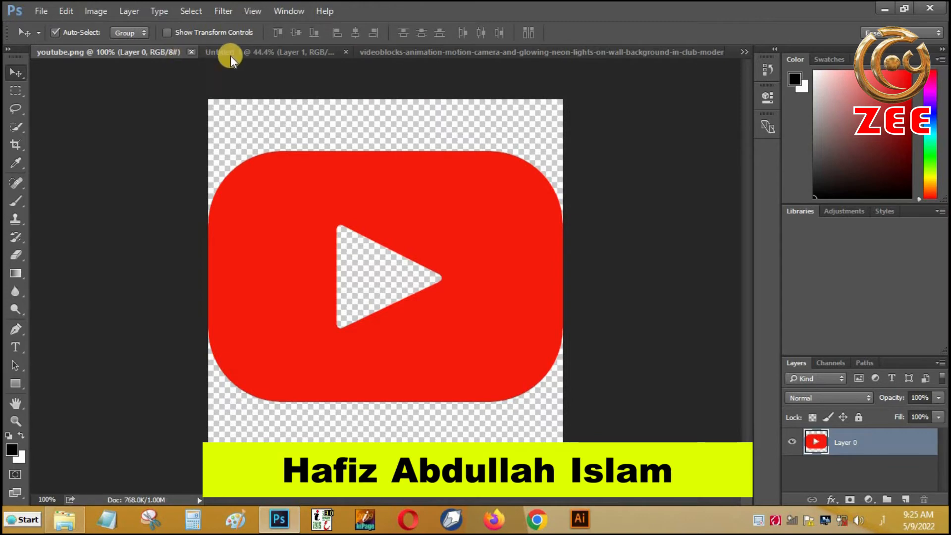
pyautogui.click(624, 54)
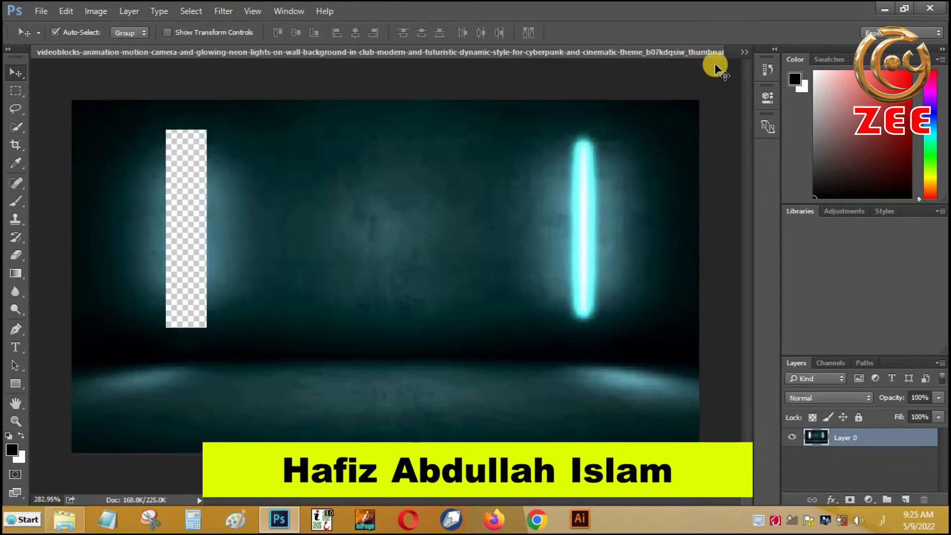
pyautogui.click(744, 52)
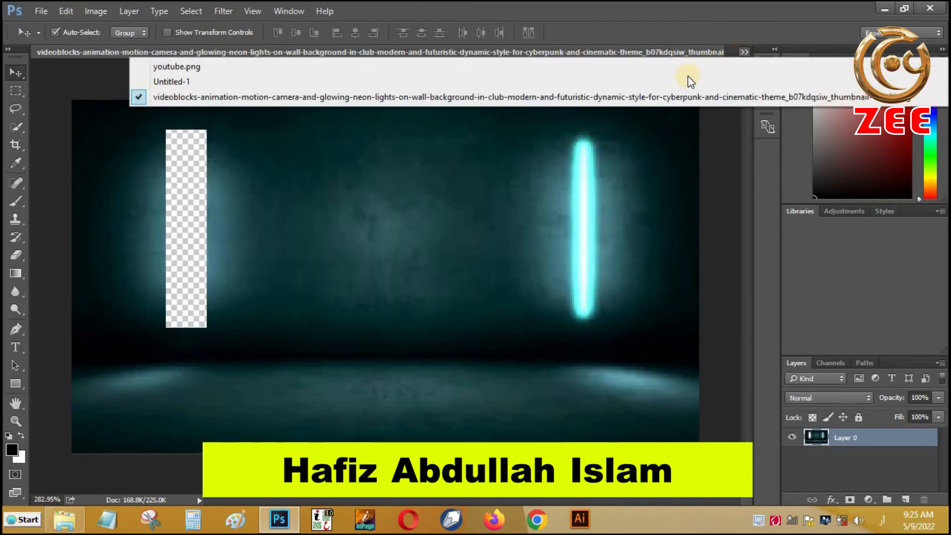
pyautogui.click(691, 80)
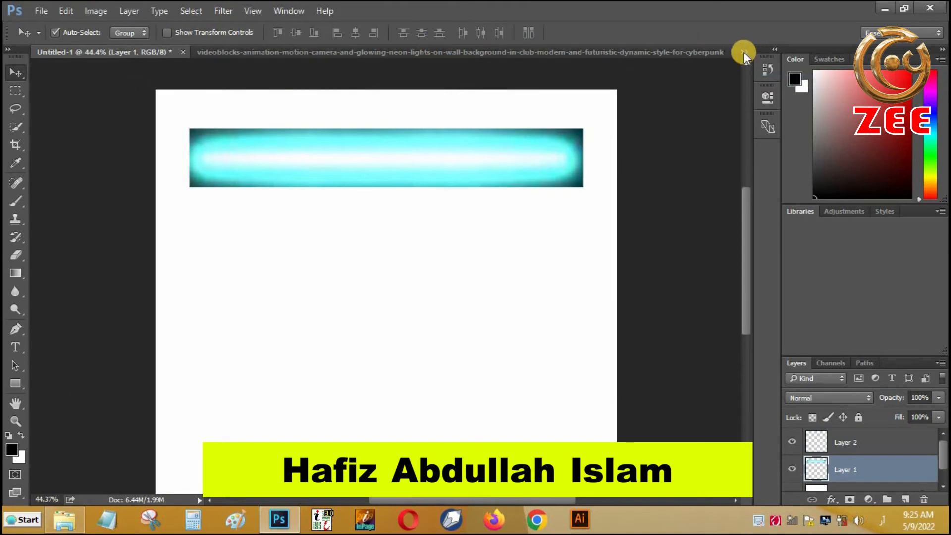
# - Copy the YouTube logo from youtube.png into the Untitled-1 document and position it near the light bar
pyautogui.click(744, 52)
pyautogui.click(703, 59)
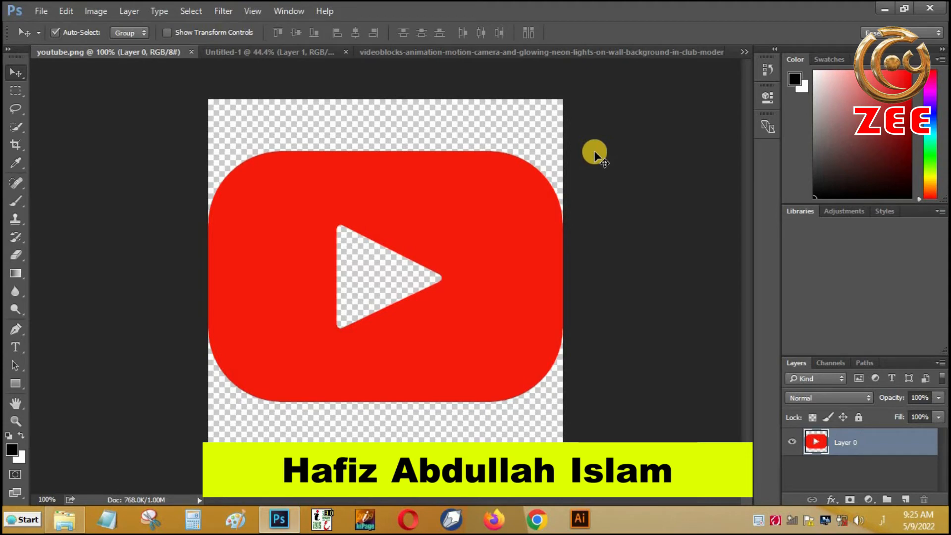
pyautogui.moveTo(438, 223); pyautogui.dragTo(462, 159)
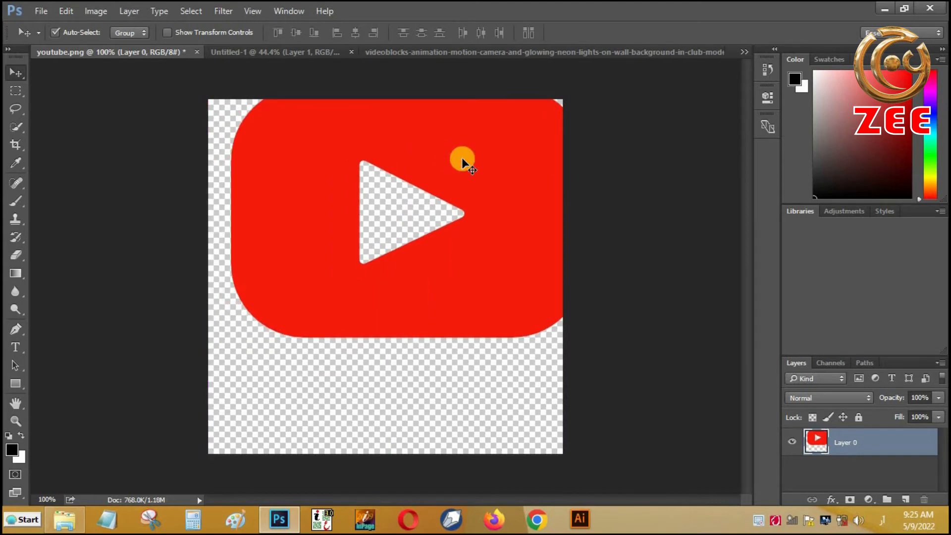
pyautogui.moveTo(462, 158); pyautogui.dragTo(303, 27)
pyautogui.moveTo(277, 49); pyautogui.dragTo(274, 310)
pyautogui.moveTo(354, 322); pyautogui.dragTo(414, 254)
# - Stretch the YouTube logo to about 182% width and 107% height with Free Transform
pyautogui.hotkey('ctrl', 't')
pyautogui.moveTo(462, 188); pyautogui.dragTo(592, 184)
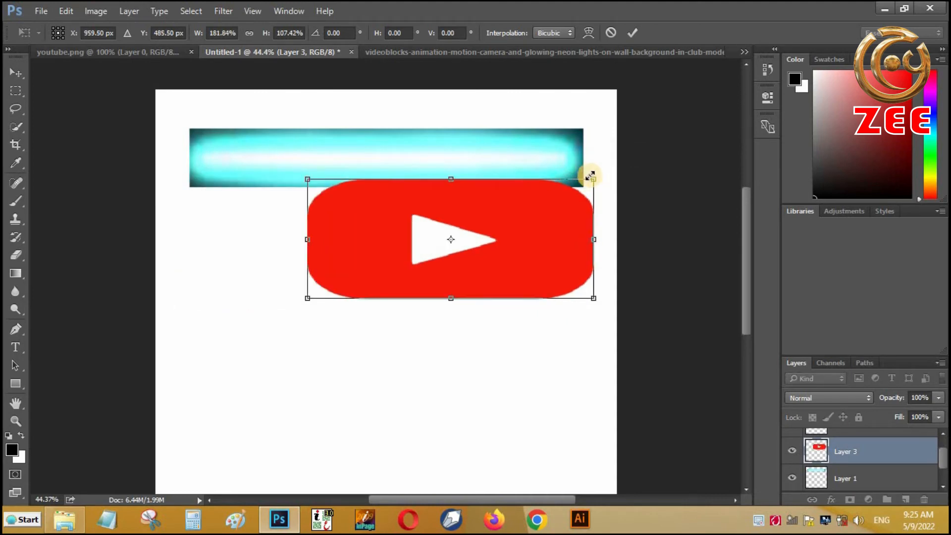